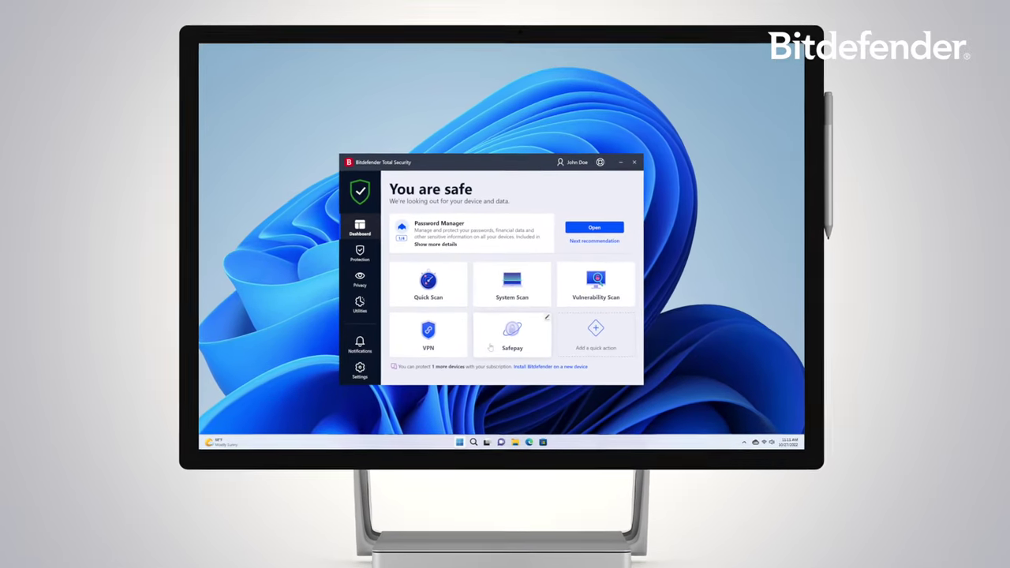
In Bitdefender Total Security, go to Privacy, open the Safepay page and launch Safepay.
{"action": "left_click", "coordinate": [491, 348]}
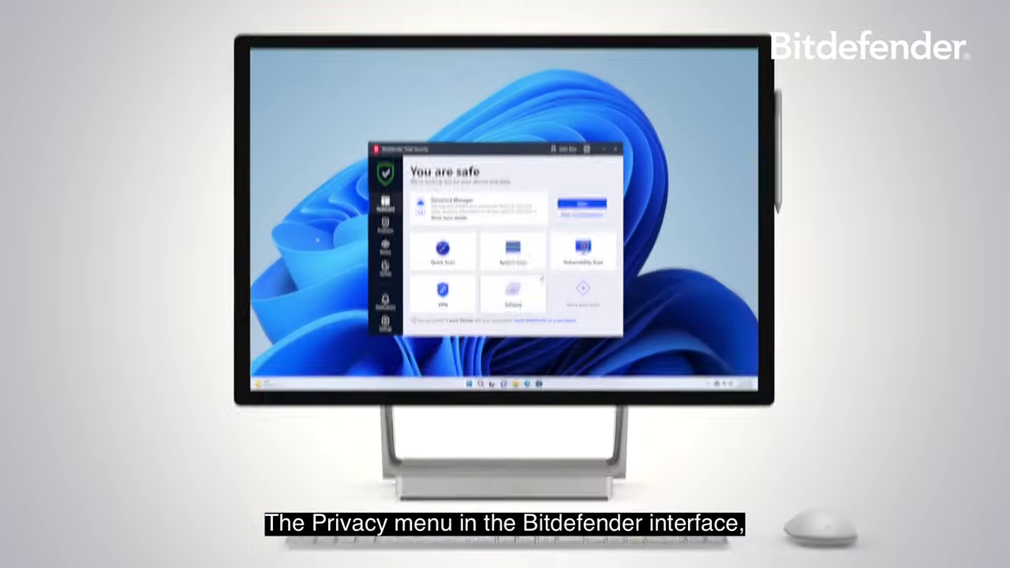
{"action": "left_click", "coordinate": [385, 237]}
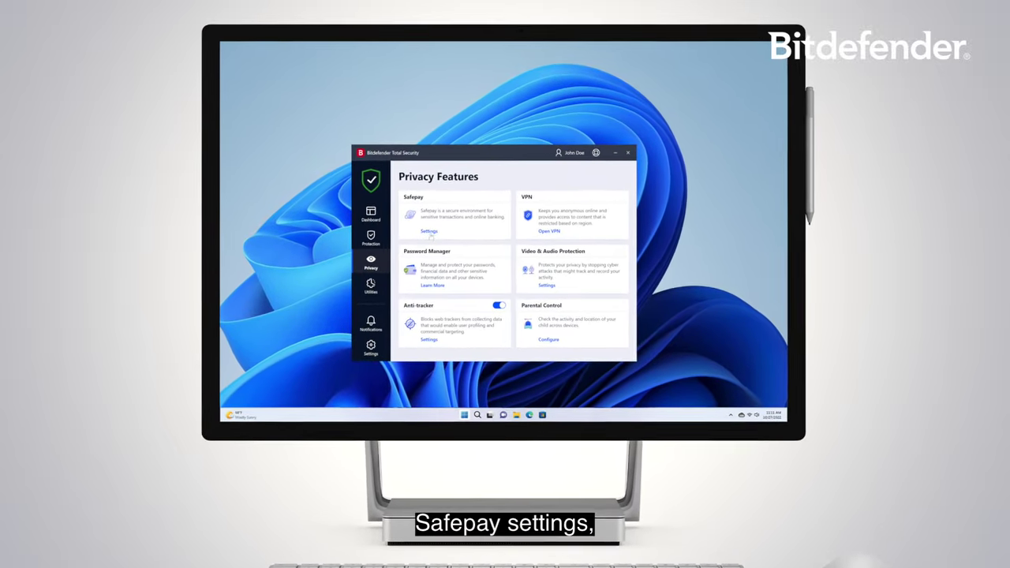
{"action": "left_click", "coordinate": [428, 236]}
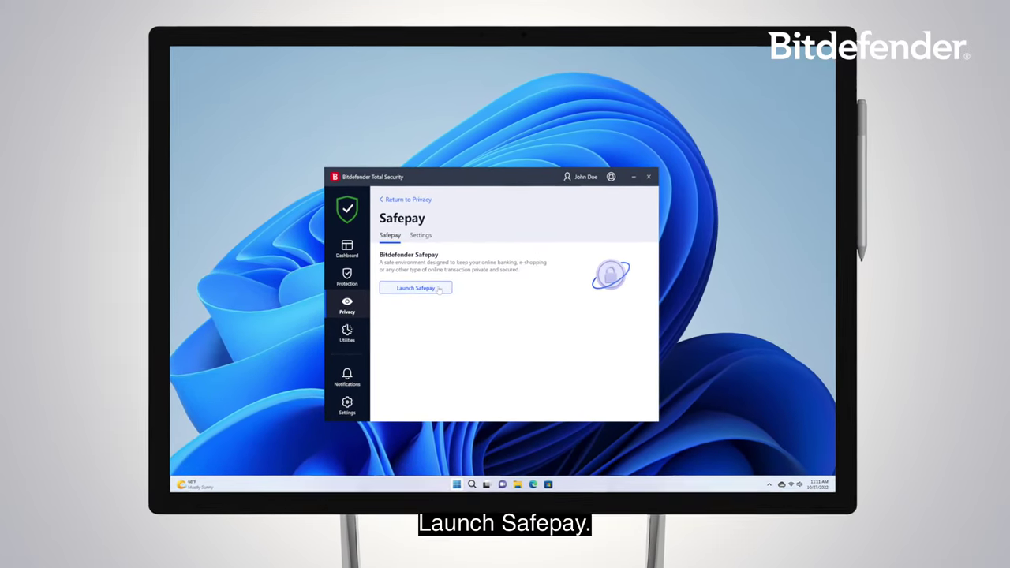
{"action": "left_click", "coordinate": [436, 292]}
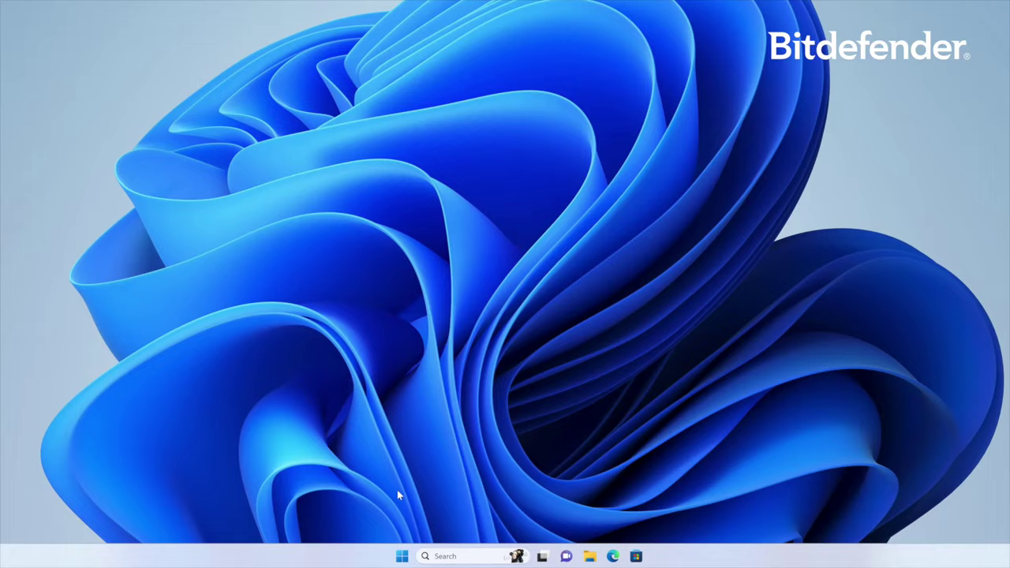
Search Windows for 'safepay' and open Bitdefender Safepay.
{"action": "left_click", "coordinate": [445, 556]}
{"action": "type", "text": "safepay"}
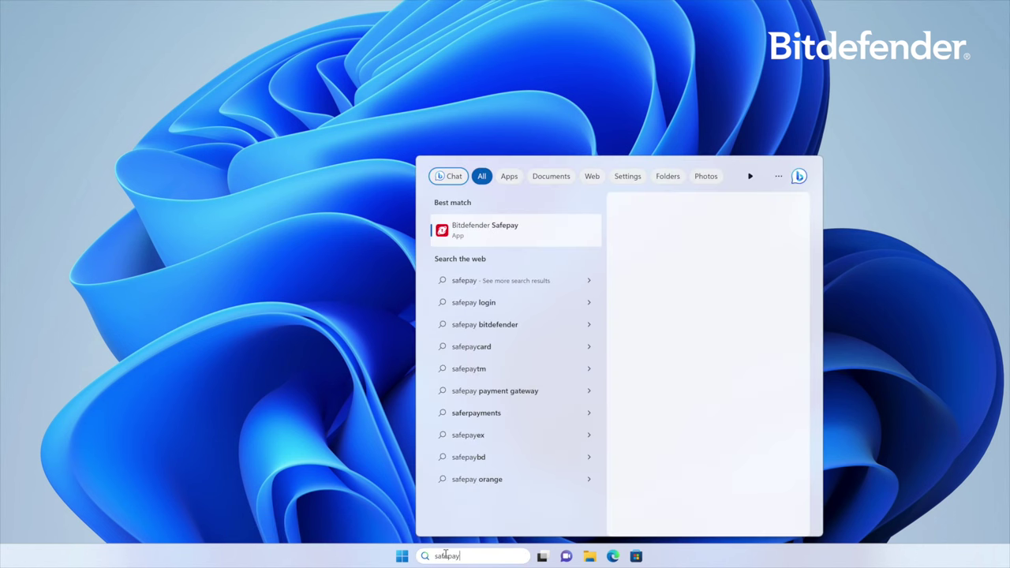
{"action": "left_click", "coordinate": [515, 227]}
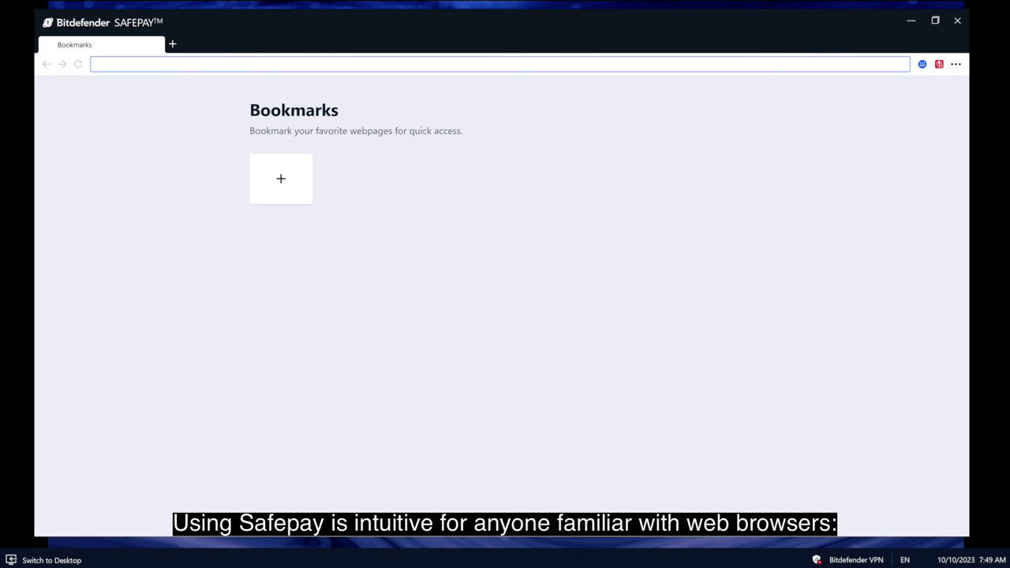
{"action": "type", "text": "www"}
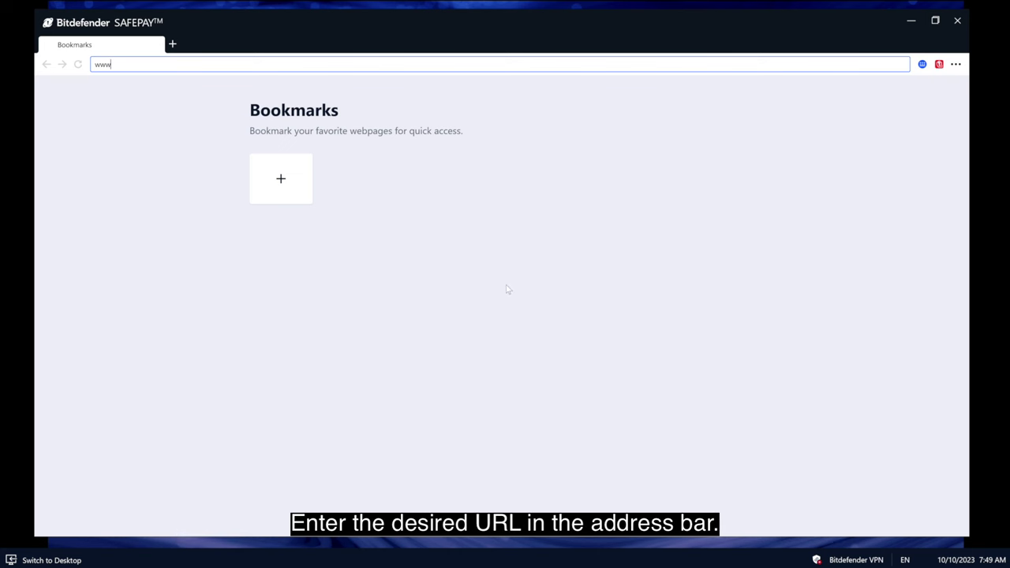
{"action": "type", "text": ".citi.com"}
{"action": "key", "text": "Return"}
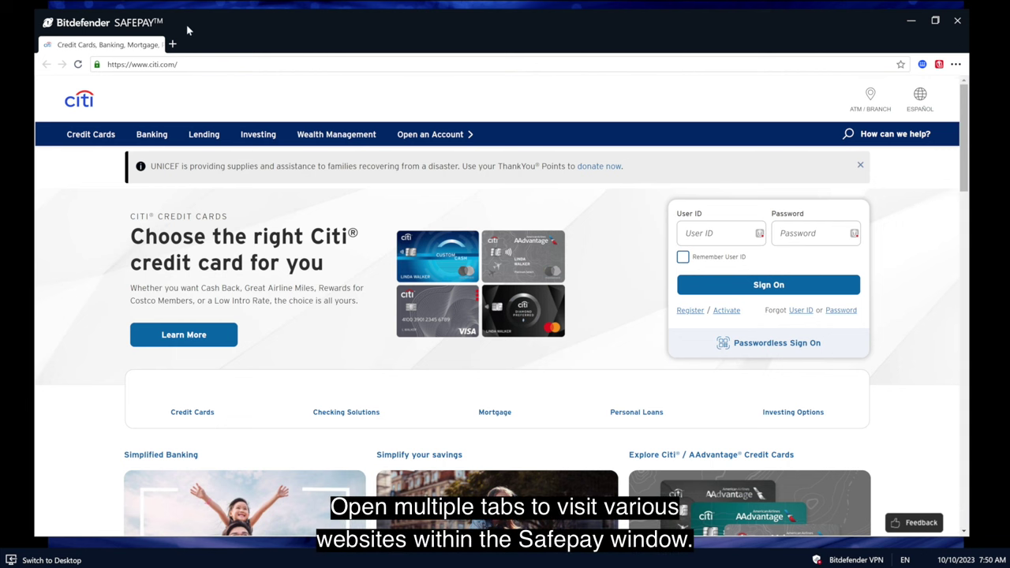
{"action": "left_click", "coordinate": [172, 45]}
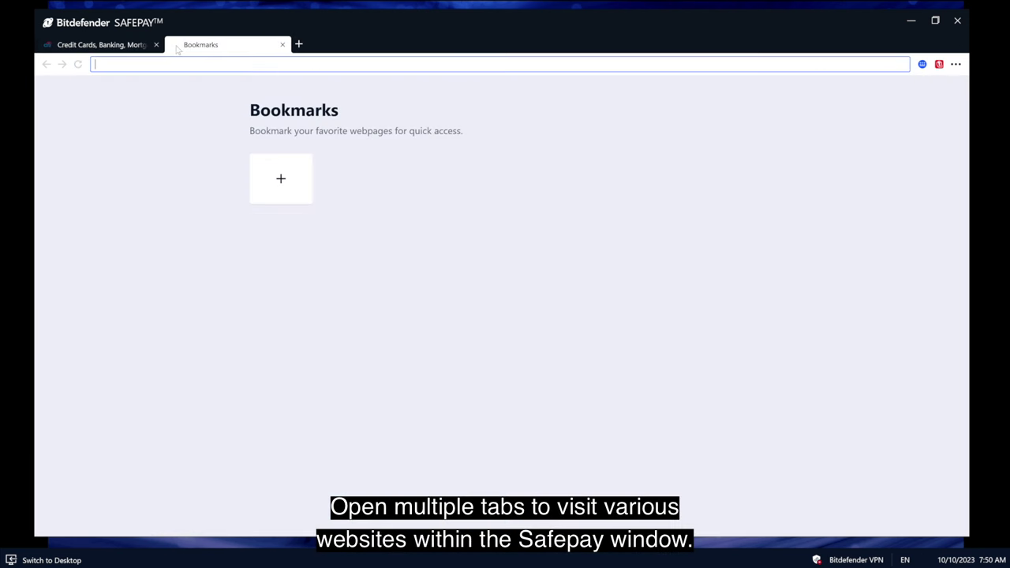
{"action": "left_click", "coordinate": [298, 44]}
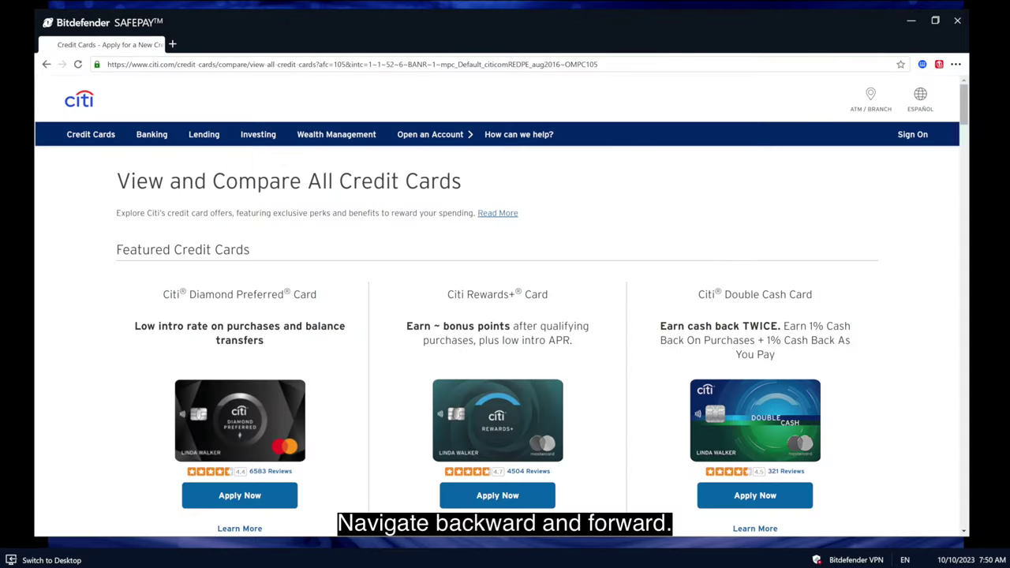
{"action": "left_click", "coordinate": [46, 64]}
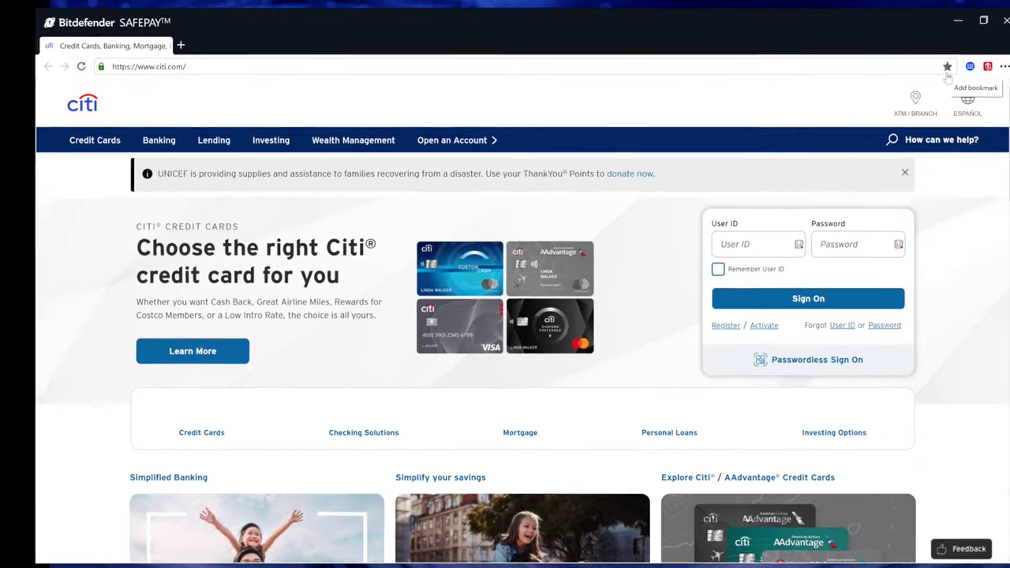
Bookmark the Citi homepage, then show and close the on-screen keyboard.
{"action": "left_click", "coordinate": [917, 68]}
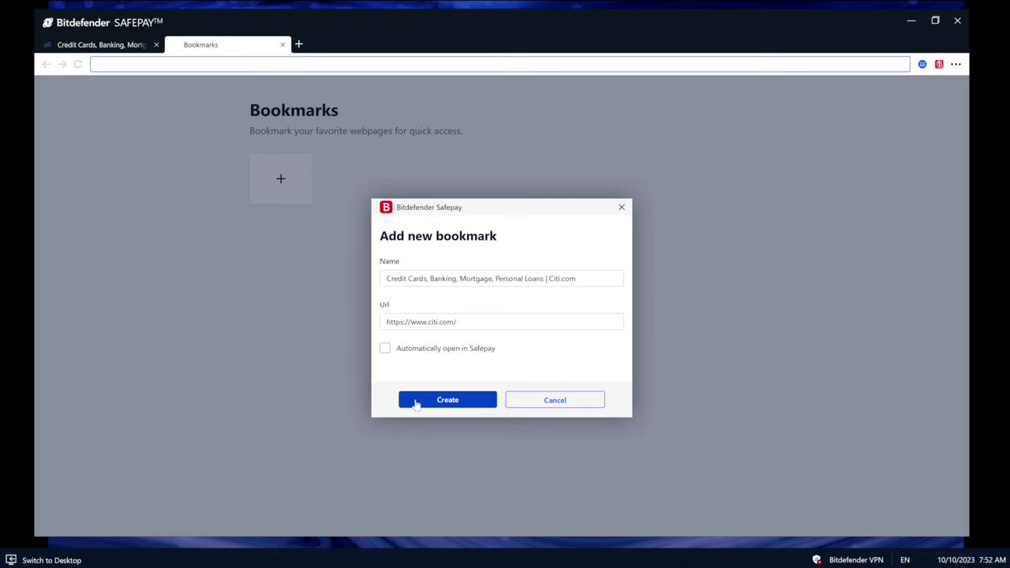
{"action": "left_click", "coordinate": [416, 403]}
{"action": "left_click", "coordinate": [282, 45]}
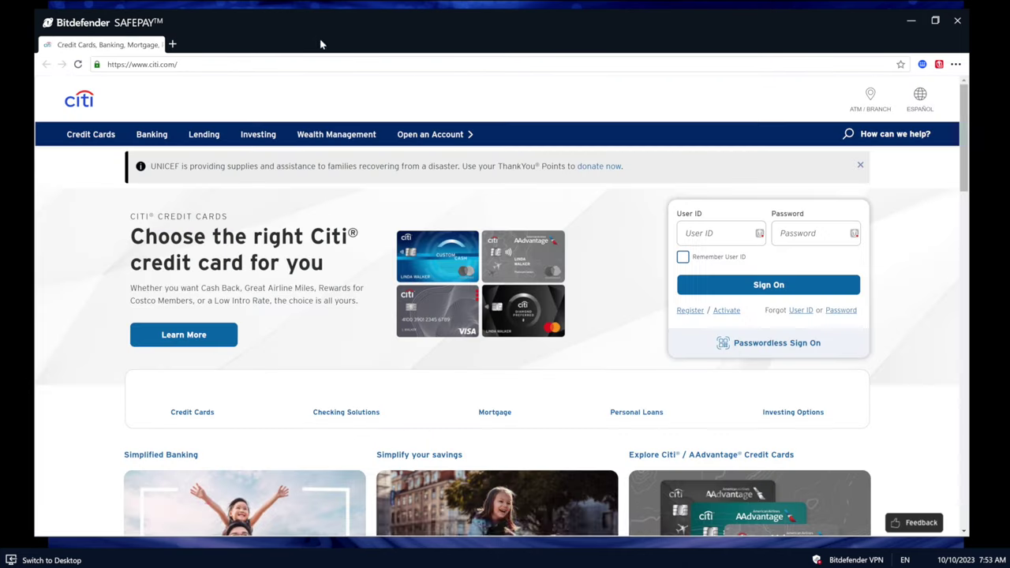
{"action": "left_click", "coordinate": [920, 66]}
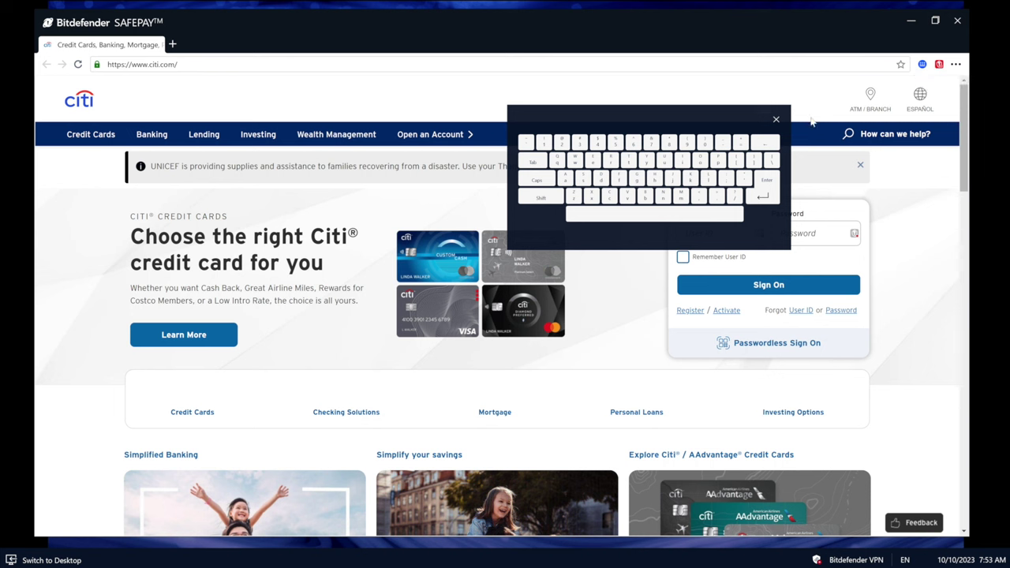
{"action": "left_click", "coordinate": [775, 119]}
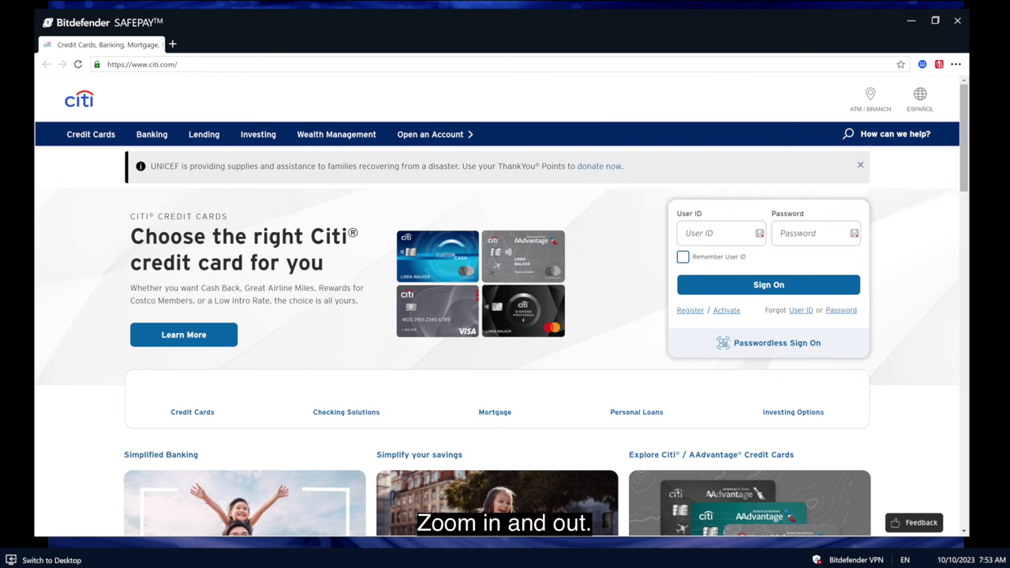
Zoom the Citi page in and print it.
{"action": "left_click", "coordinate": [956, 64]}
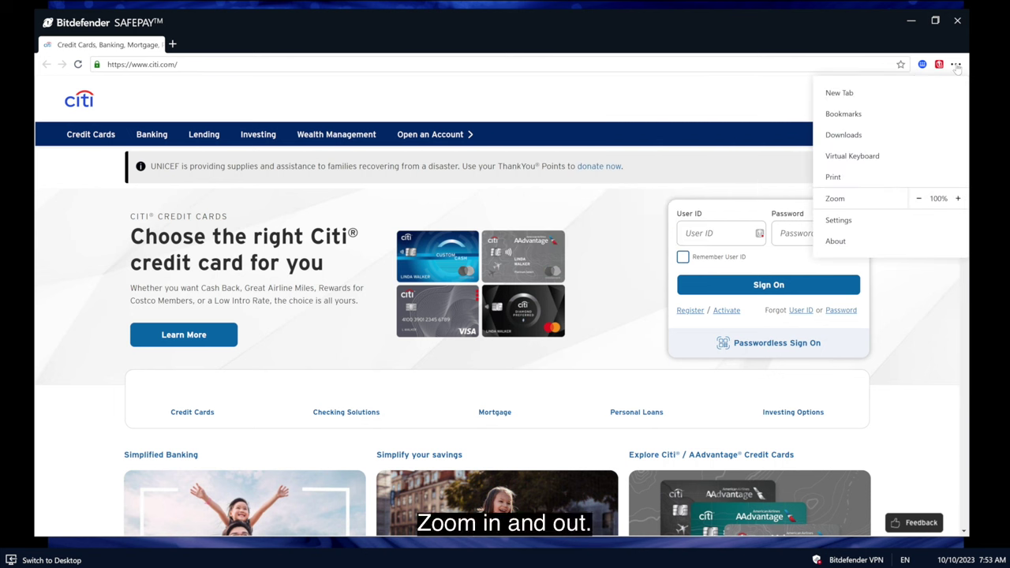
{"action": "left_click", "coordinate": [958, 199]}
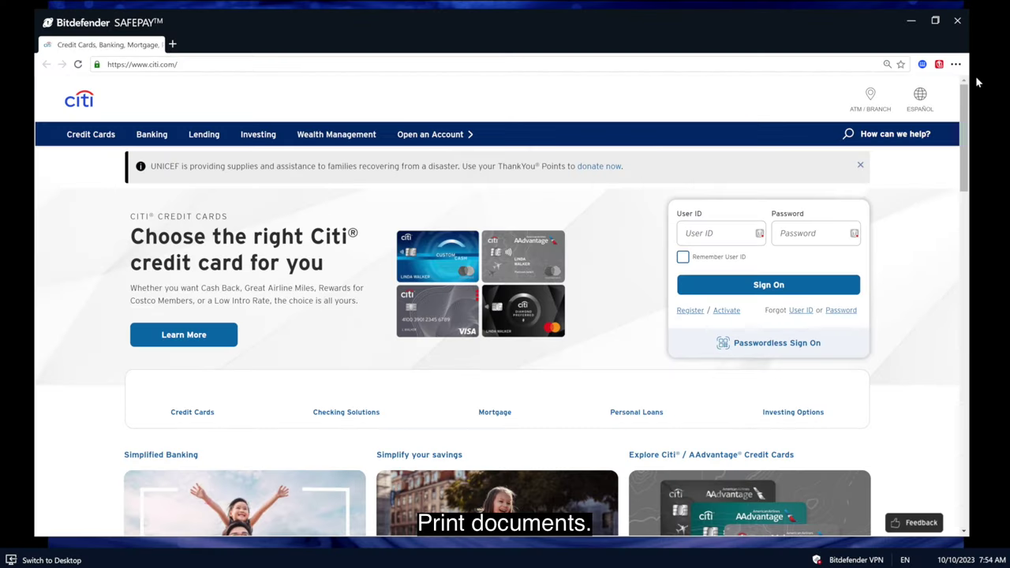
{"action": "left_click", "coordinate": [956, 64]}
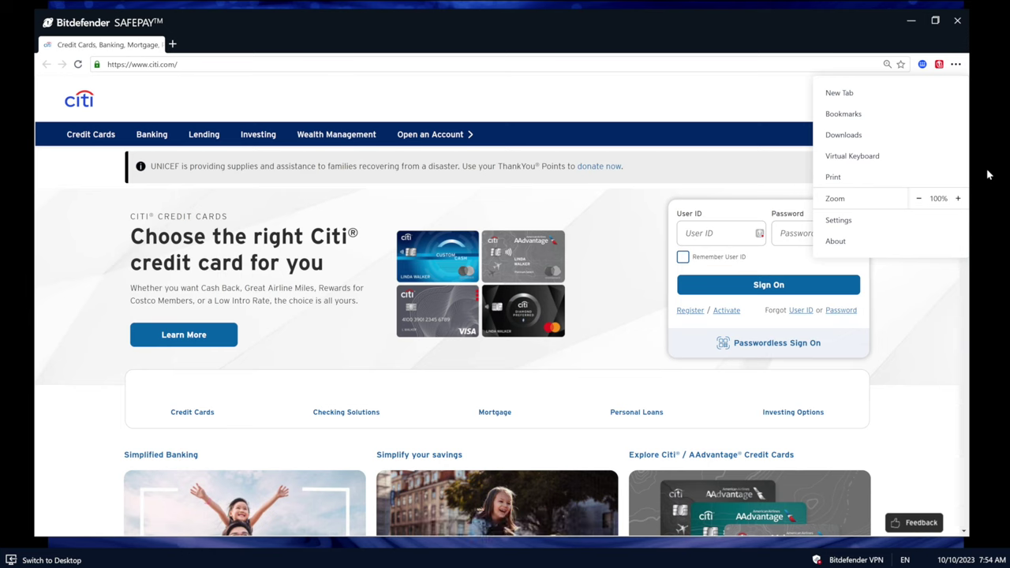
{"action": "left_click", "coordinate": [869, 179]}
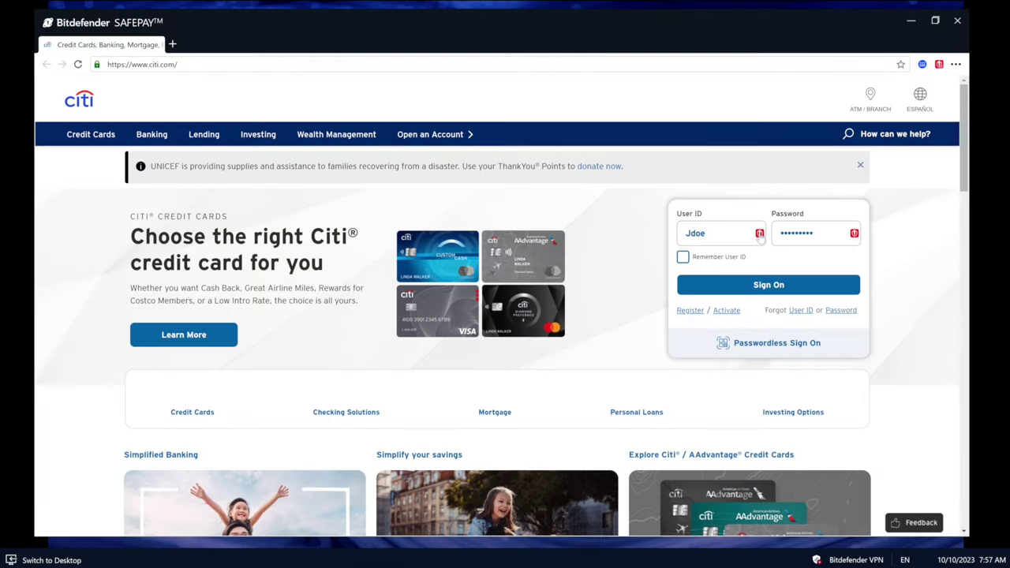
{"action": "left_click", "coordinate": [759, 234]}
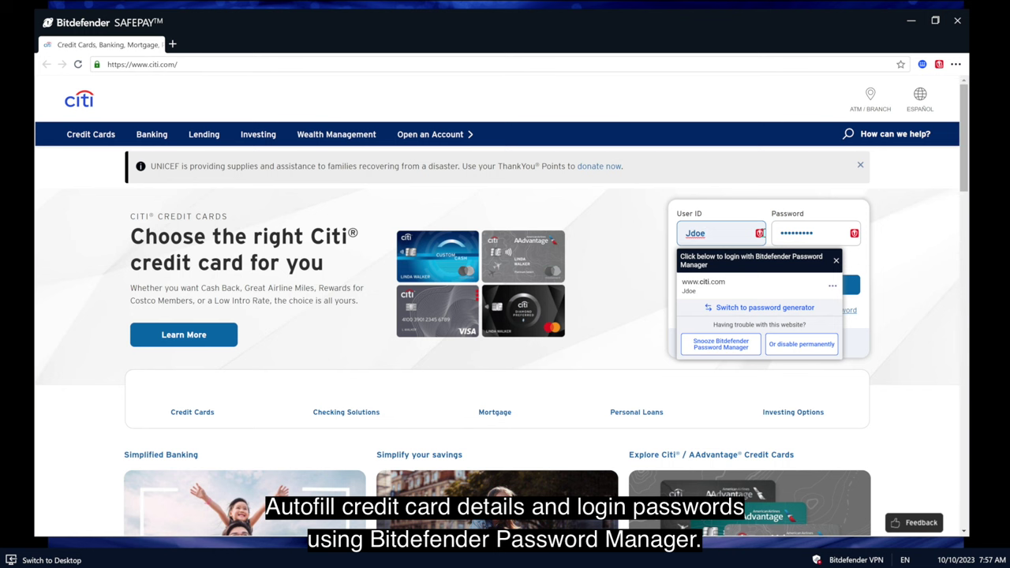
{"action": "left_click", "coordinate": [1007, 130]}
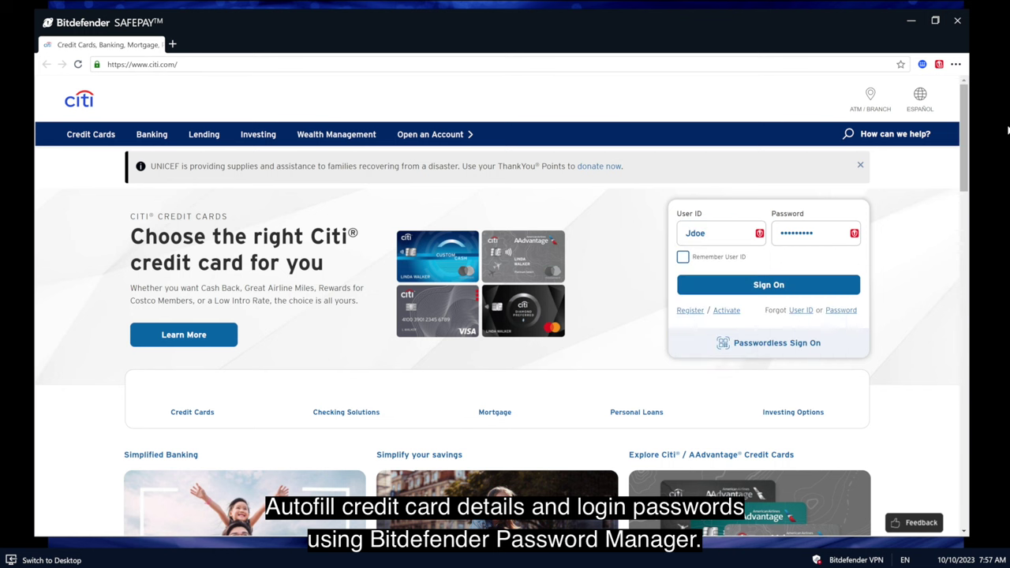
{"action": "left_click", "coordinate": [939, 67]}
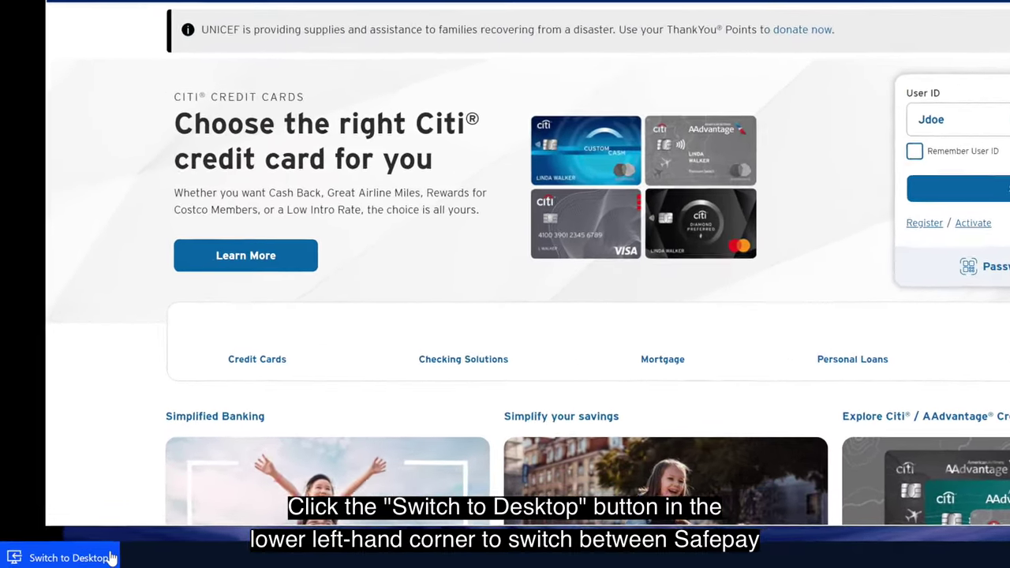
Switch briefly to the Windows desktop and return to Safepay's Bookmarks page.
{"action": "left_click", "coordinate": [111, 557]}
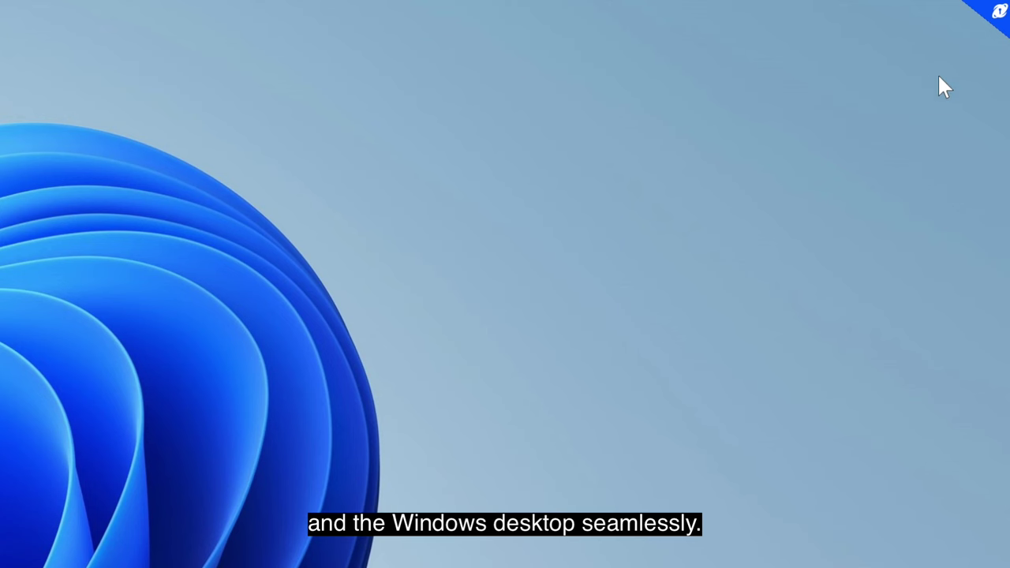
{"action": "left_click", "coordinate": [995, 24]}
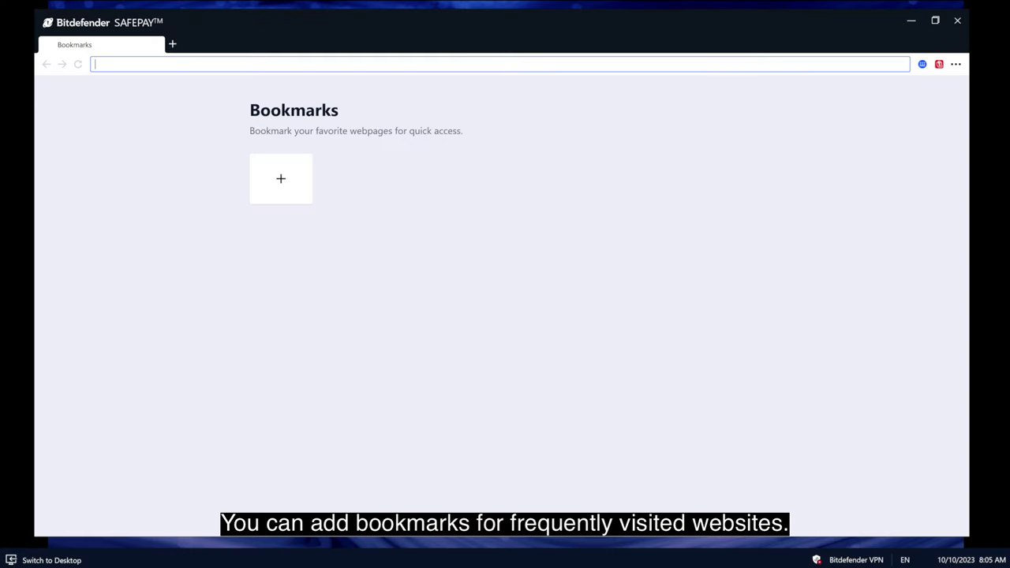
Load the Citi site and bookmark it with Automatically open in Safepay ticked.
{"action": "type", "text": "www.citi.com"}
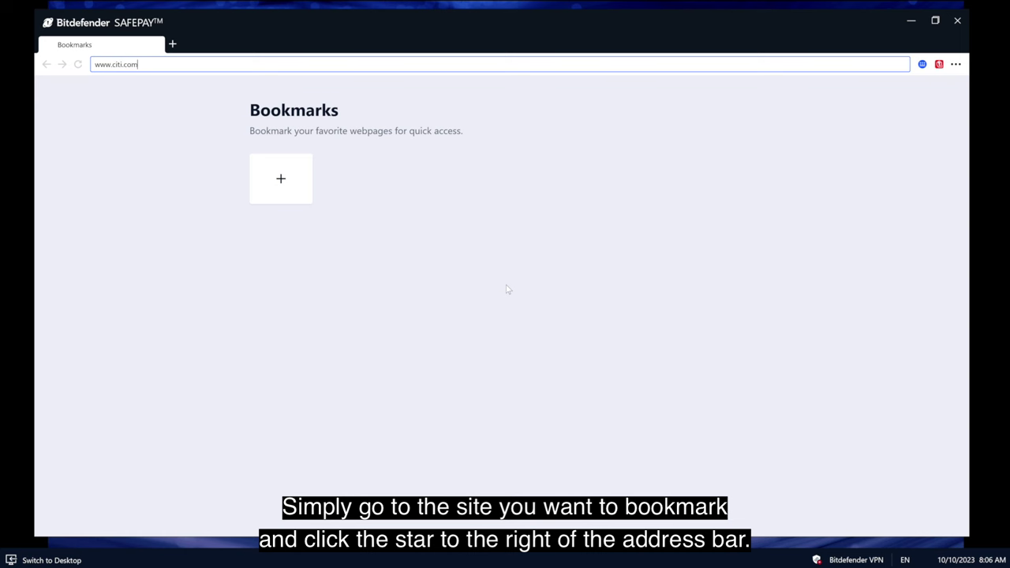
{"action": "key", "text": "Return"}
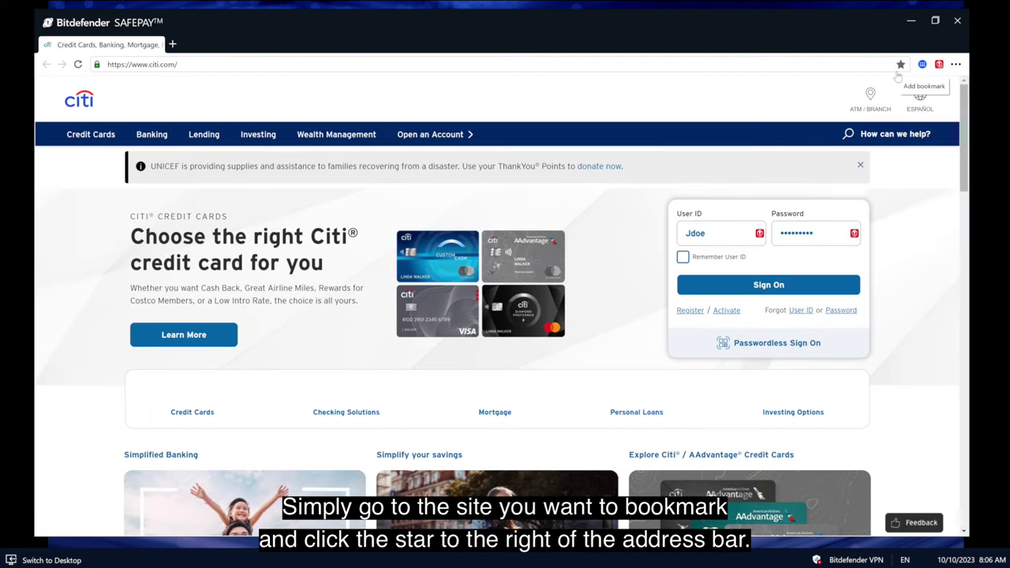
{"action": "left_click", "coordinate": [900, 65]}
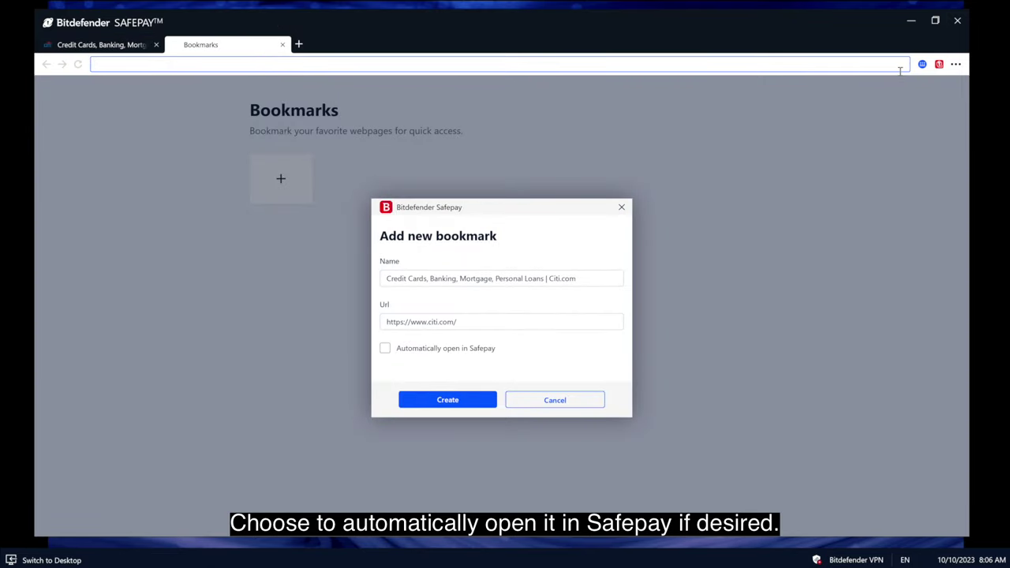
{"action": "left_click", "coordinate": [385, 348]}
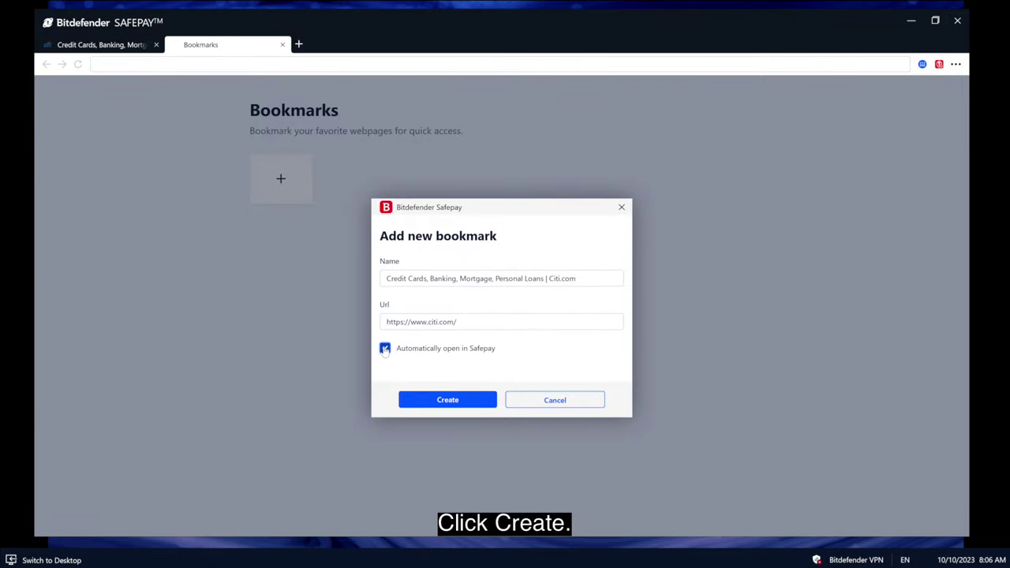
{"action": "left_click", "coordinate": [403, 402]}
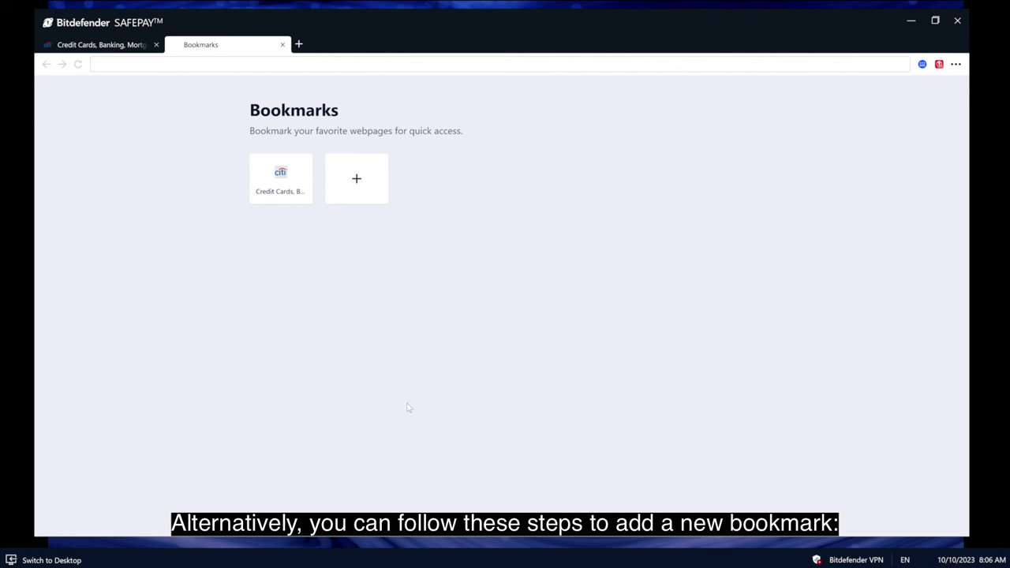
{"action": "left_click", "coordinate": [357, 186]}
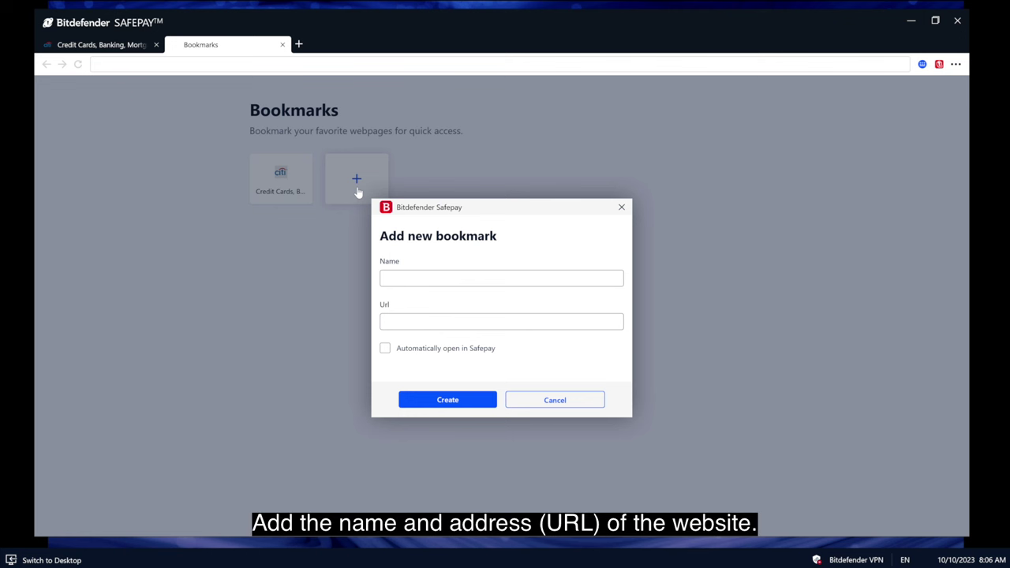
{"action": "left_click", "coordinate": [507, 282]}
{"action": "type", "text": "Bank of America"}
{"action": "left_click", "coordinate": [501, 318]}
{"action": "type", "text": "ww"}
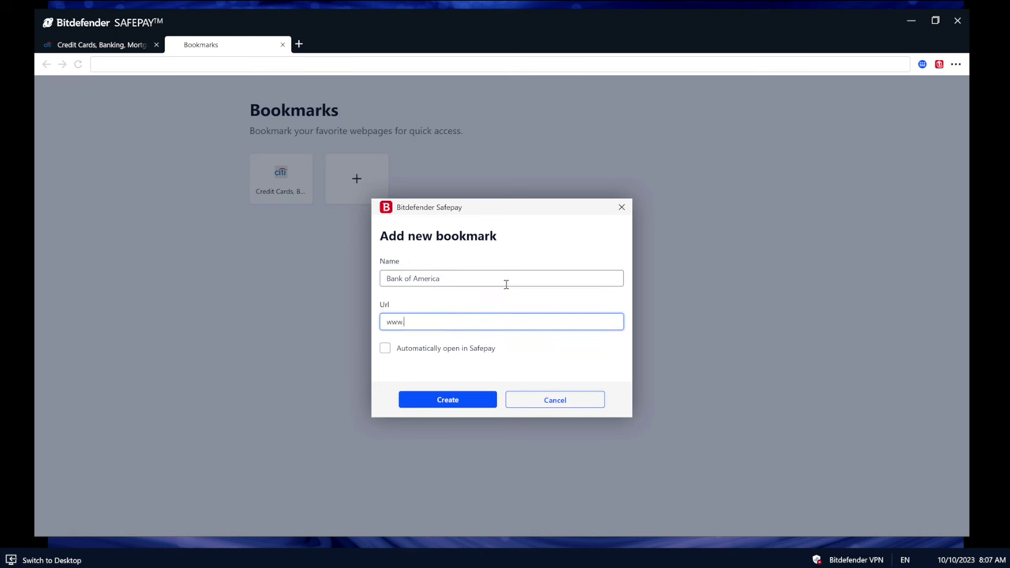
{"action": "type", "text": "w.bankofamerica.com"}
{"action": "left_click", "coordinate": [384, 349]}
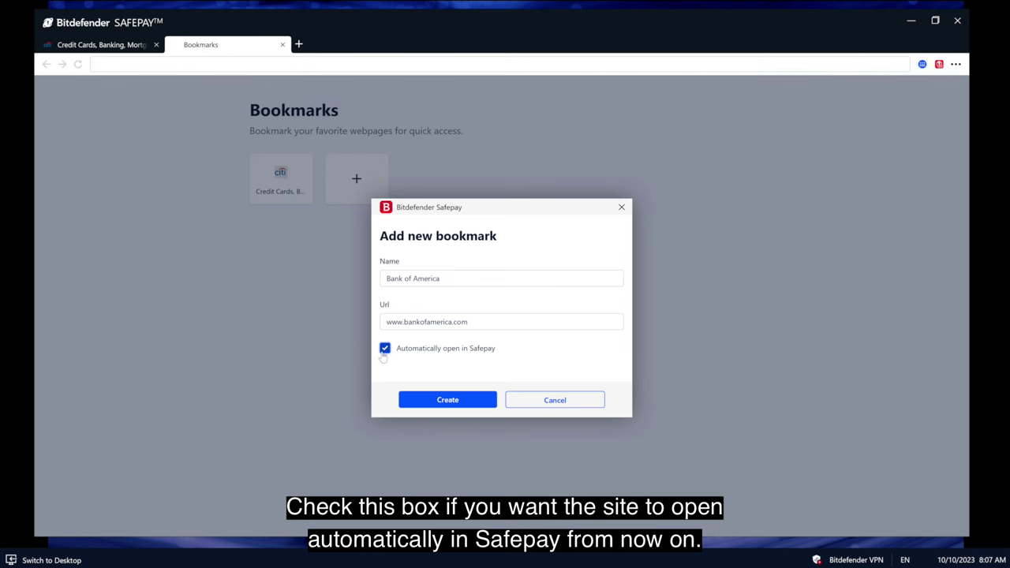
{"action": "left_click", "coordinate": [401, 401]}
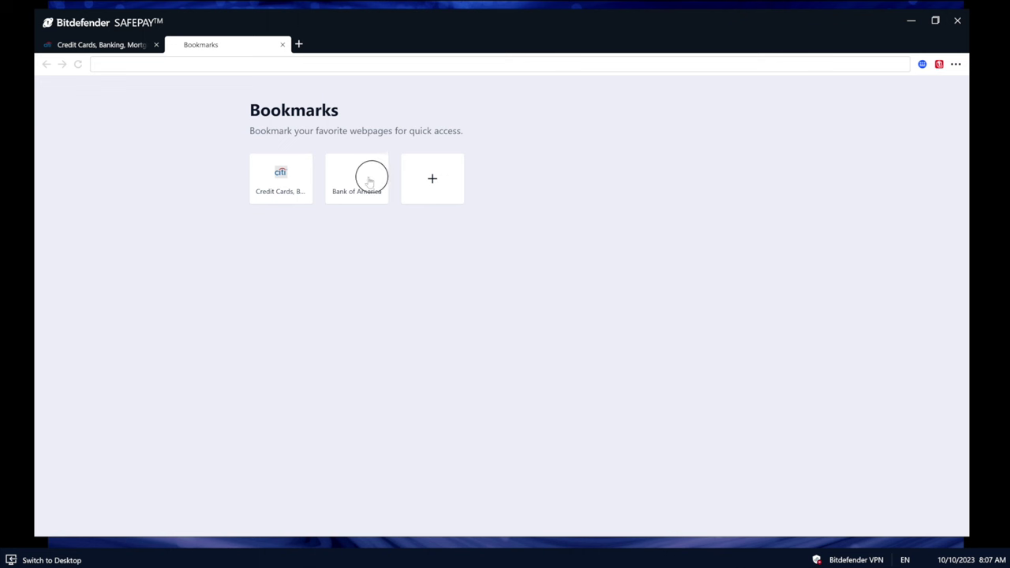
{"action": "left_click", "coordinate": [382, 161]}
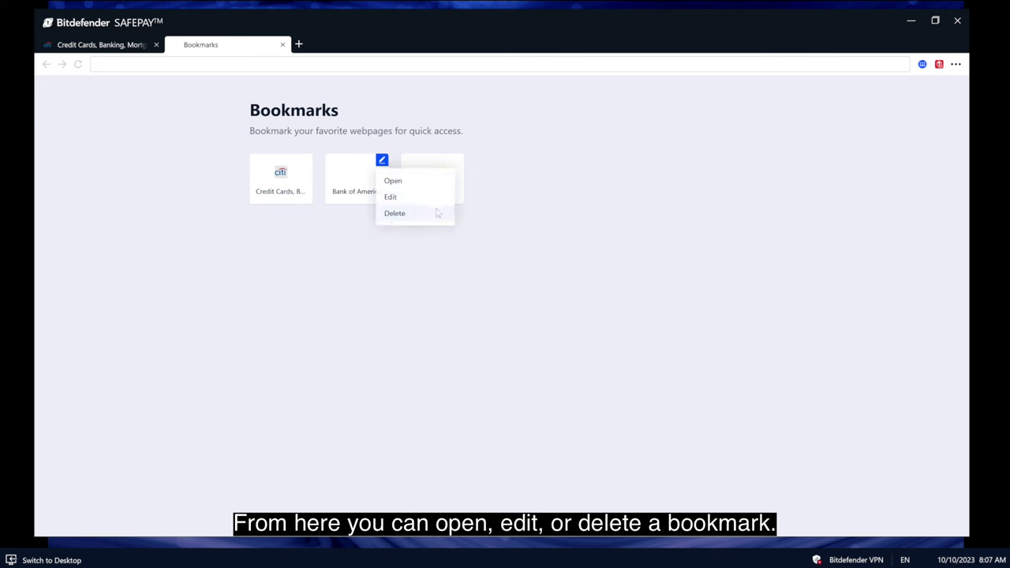
{"action": "left_click", "coordinate": [356, 183]}
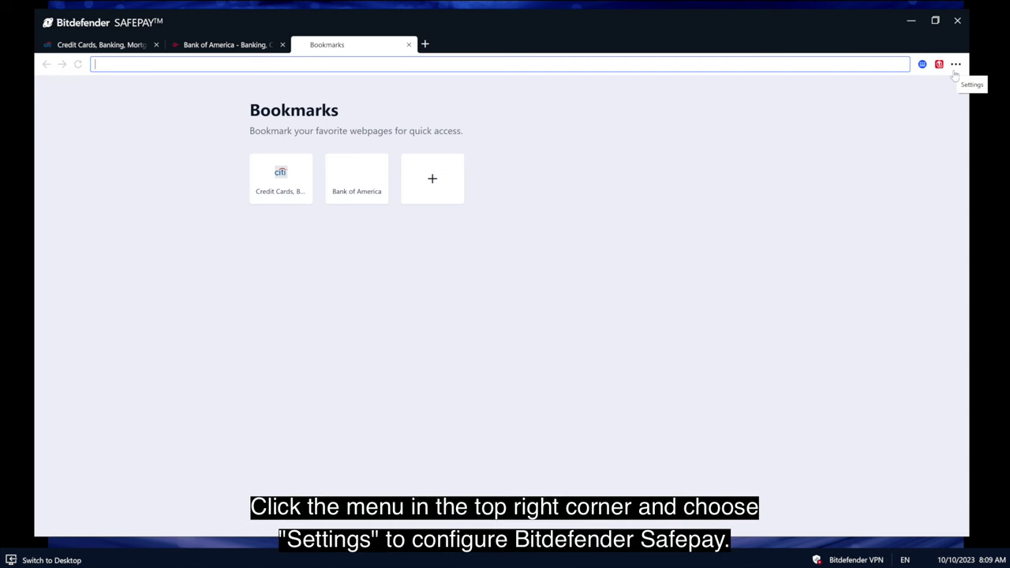
Open Safepay Settings to see bankofamerica.com and citi.com listed as auto-open domains.
{"action": "left_click", "coordinate": [954, 68]}
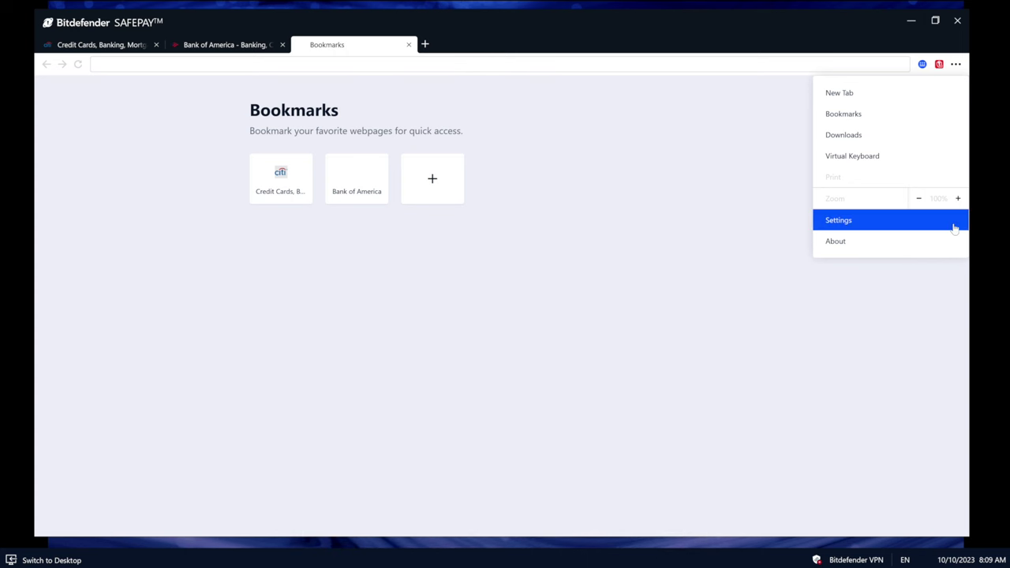
{"action": "left_click", "coordinate": [873, 224]}
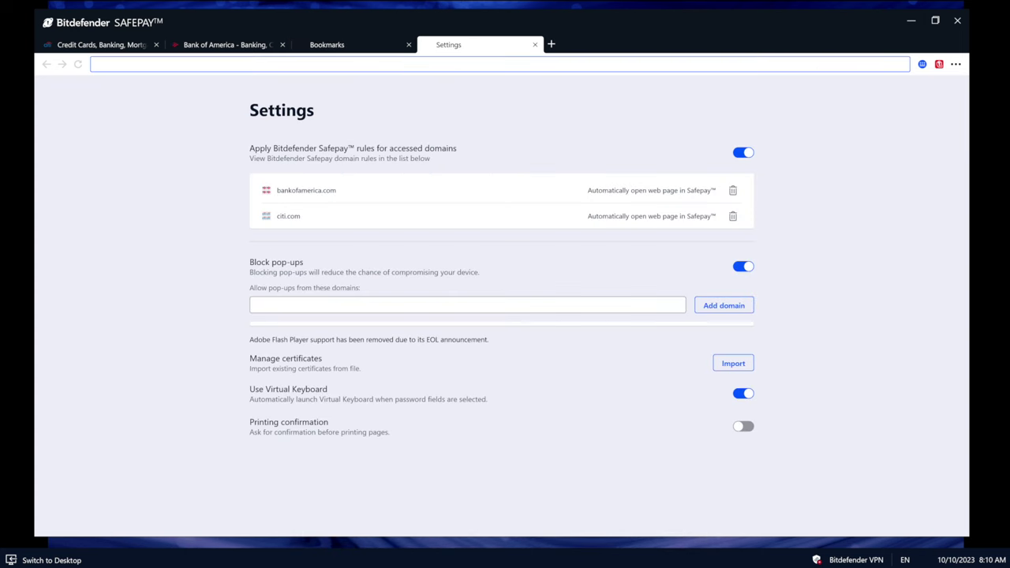